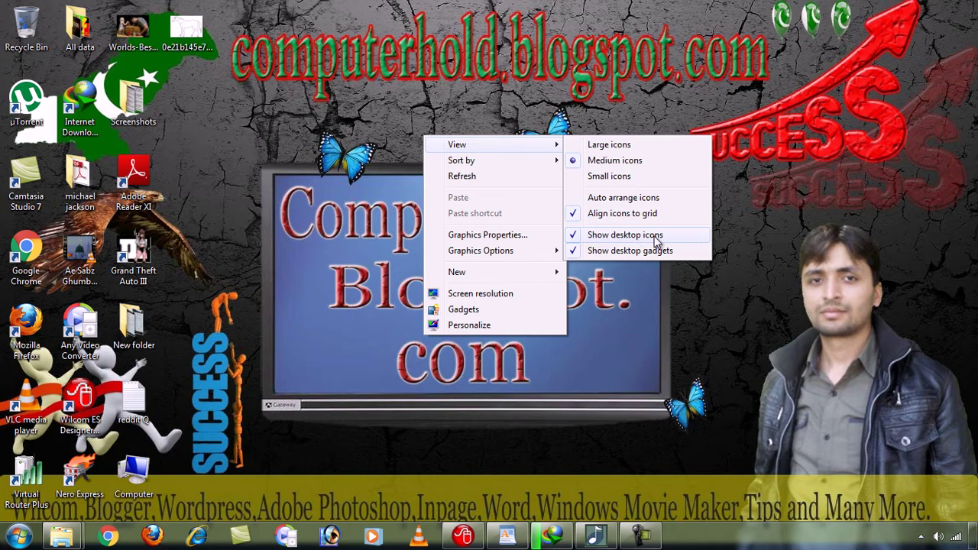
Toggle the desktop icons off and back on
click(653, 239)
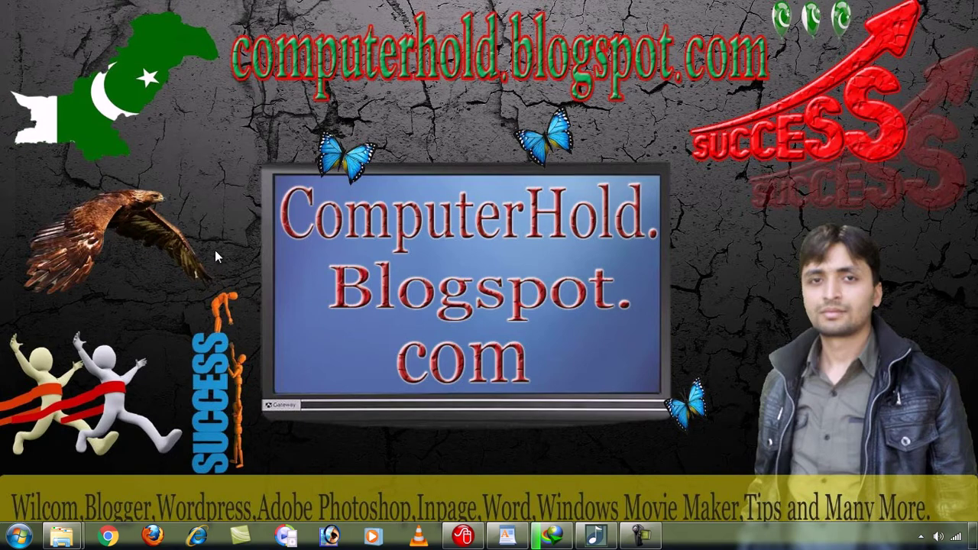
right_click(413, 182)
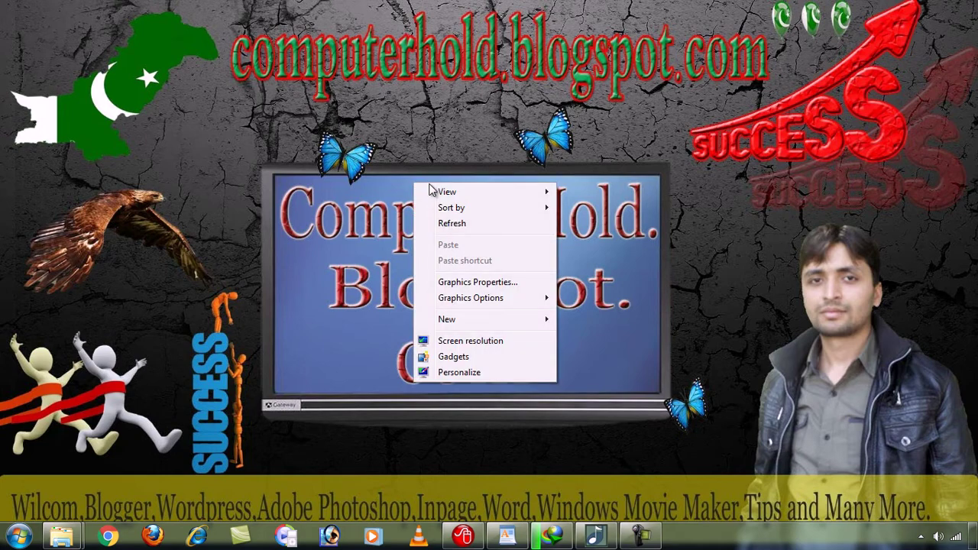
mouse_move(441, 192)
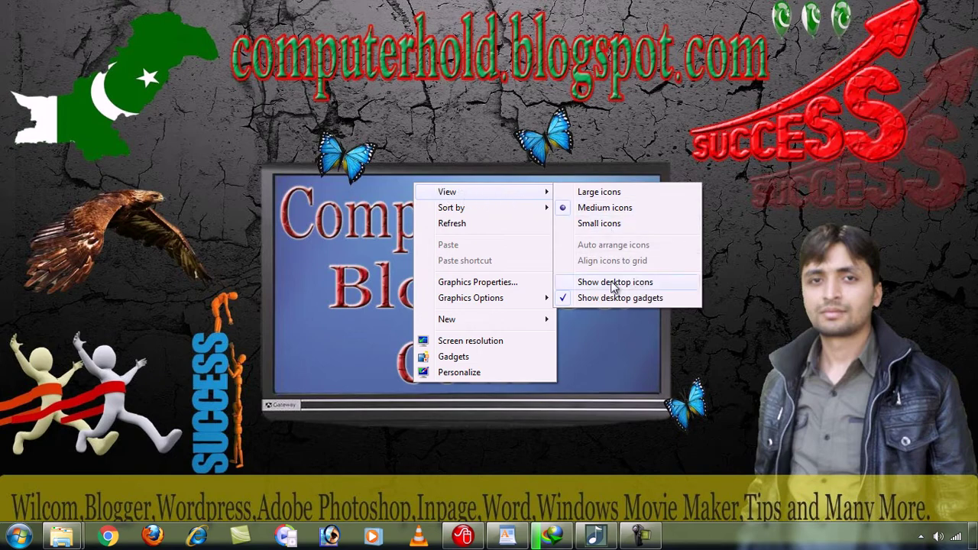
click(661, 282)
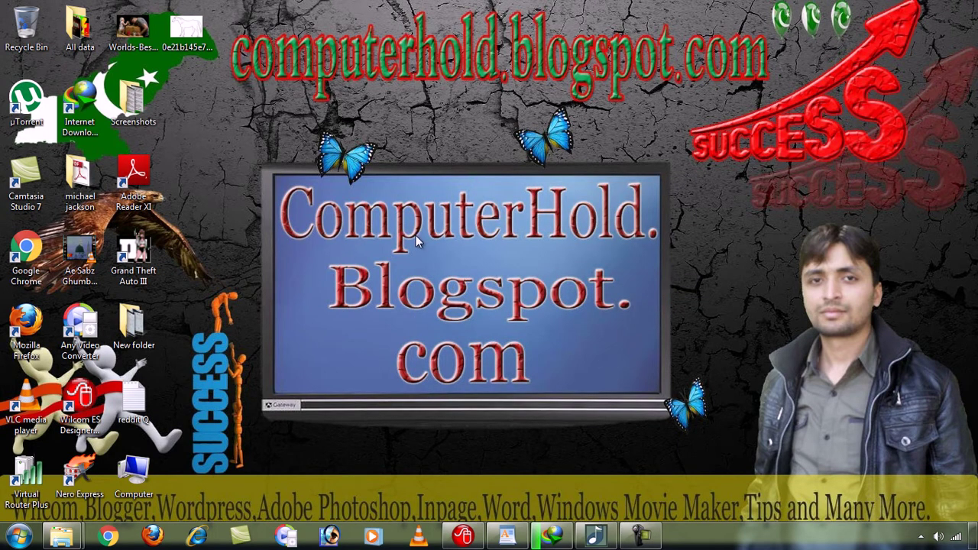
Hide the desktop icons
right_click(441, 191)
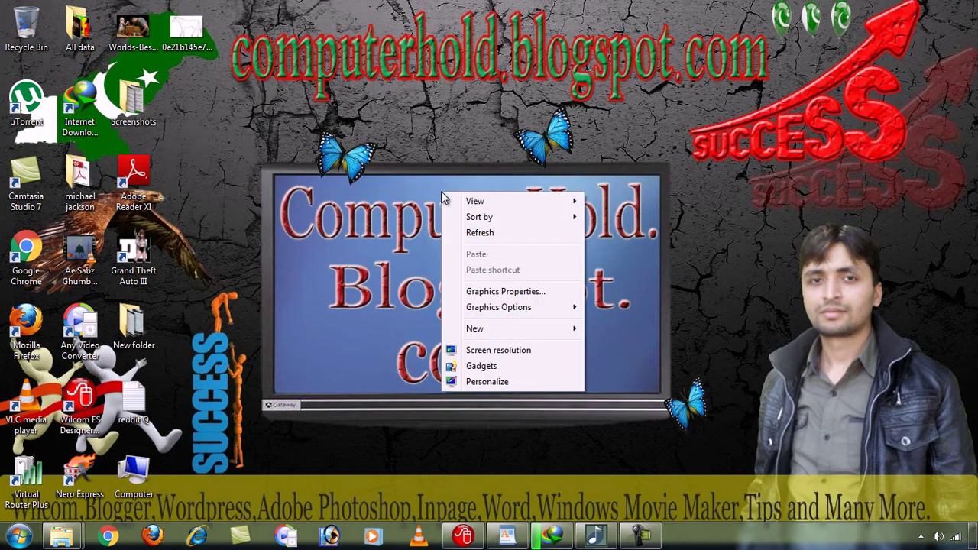
mouse_move(570, 205)
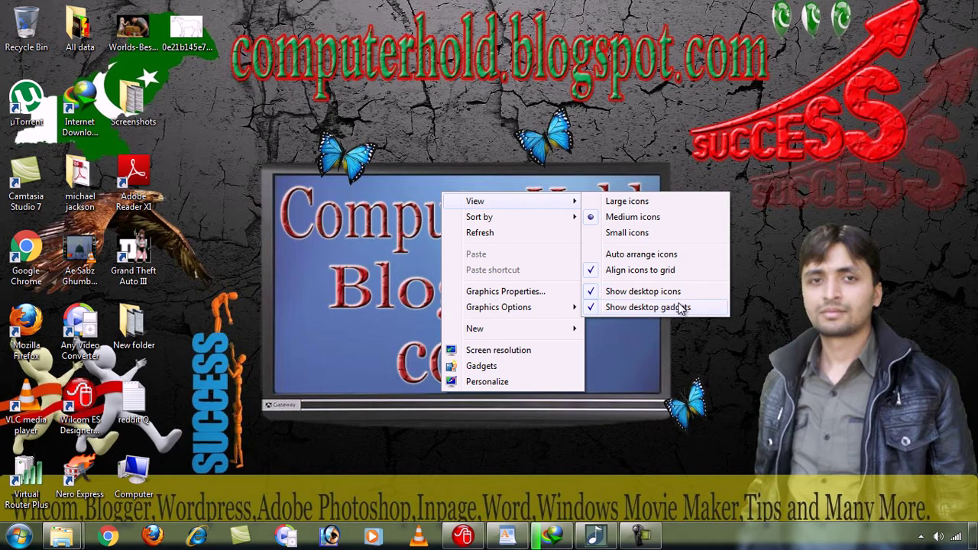
click(658, 293)
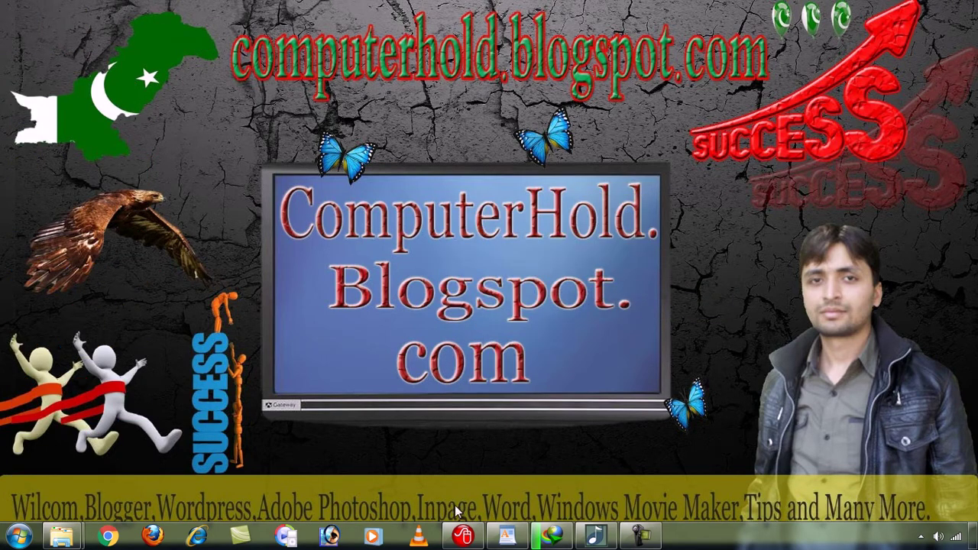
Switch to the Wilcom lesson list in WordPad, highlight line 5 "How to open a New Project", and return to Wilcom ES-65 Designer
click(461, 537)
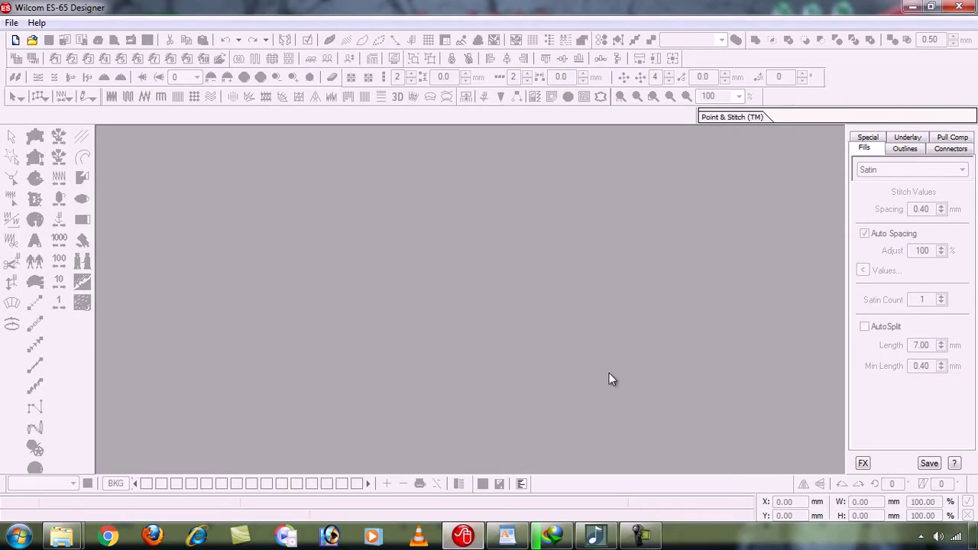
click(511, 536)
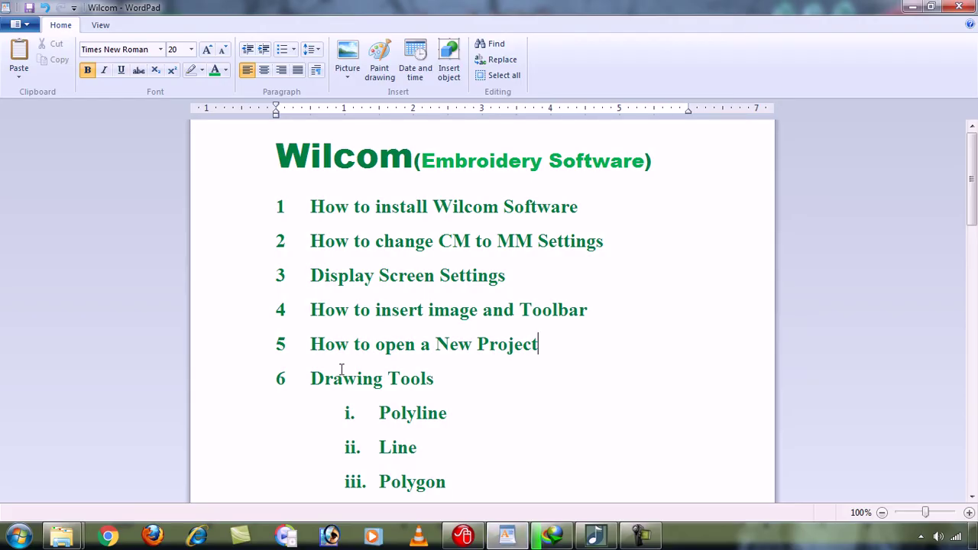
click(251, 352)
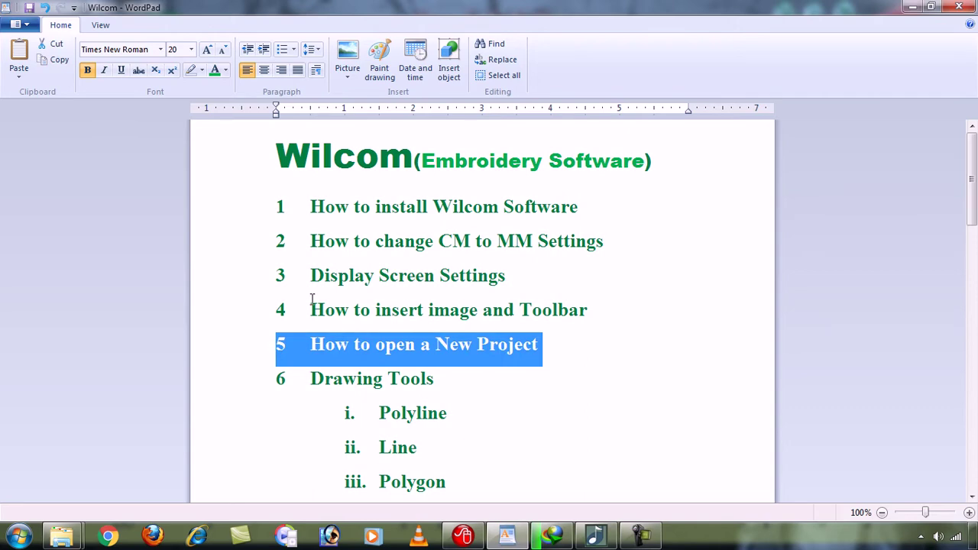
click(913, 7)
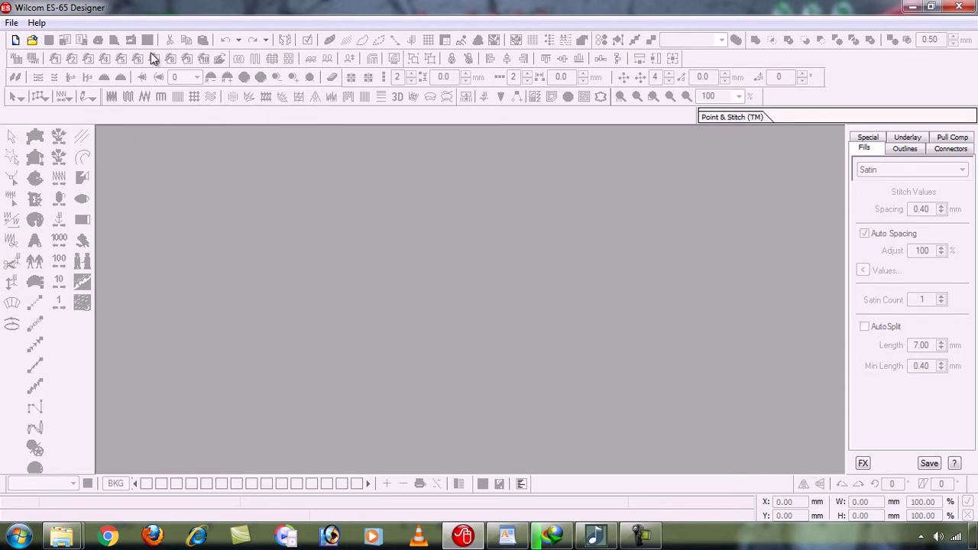
Create a new design and draw an open Z-shaped vector outline through four points around the origin
click(11, 23)
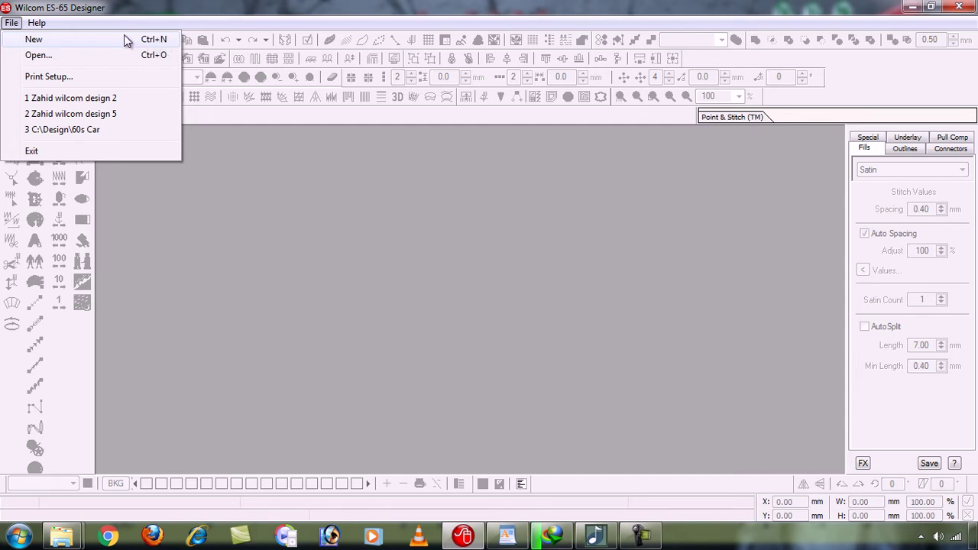
click(60, 39)
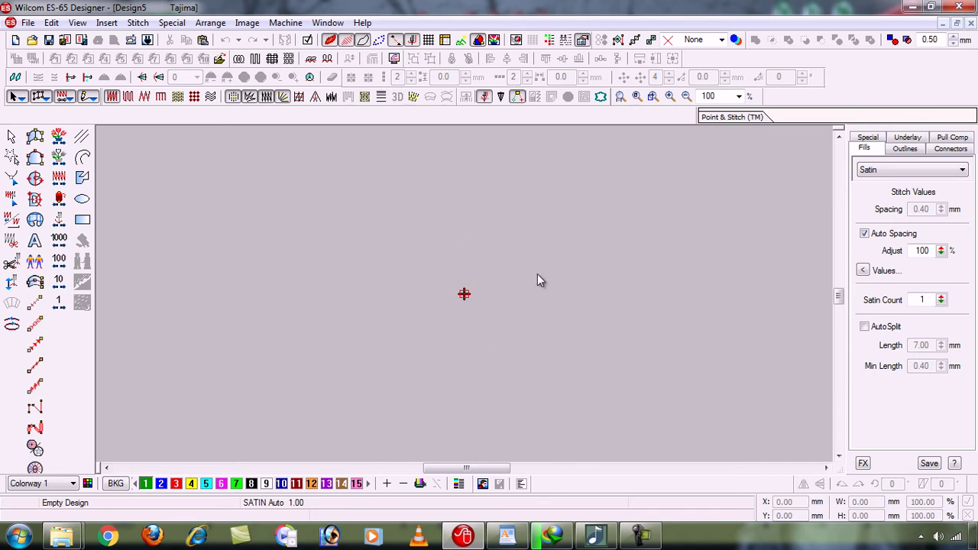
click(83, 157)
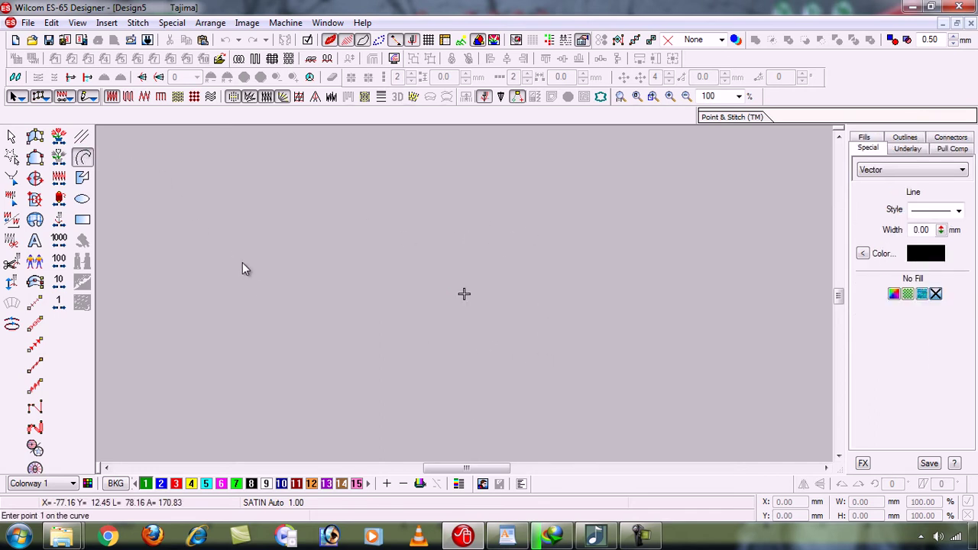
click(274, 181)
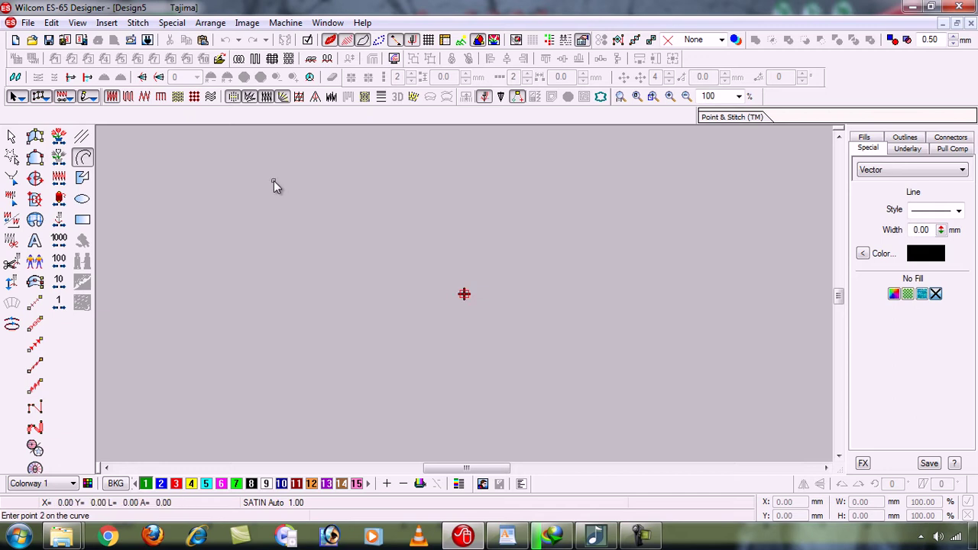
click(572, 180)
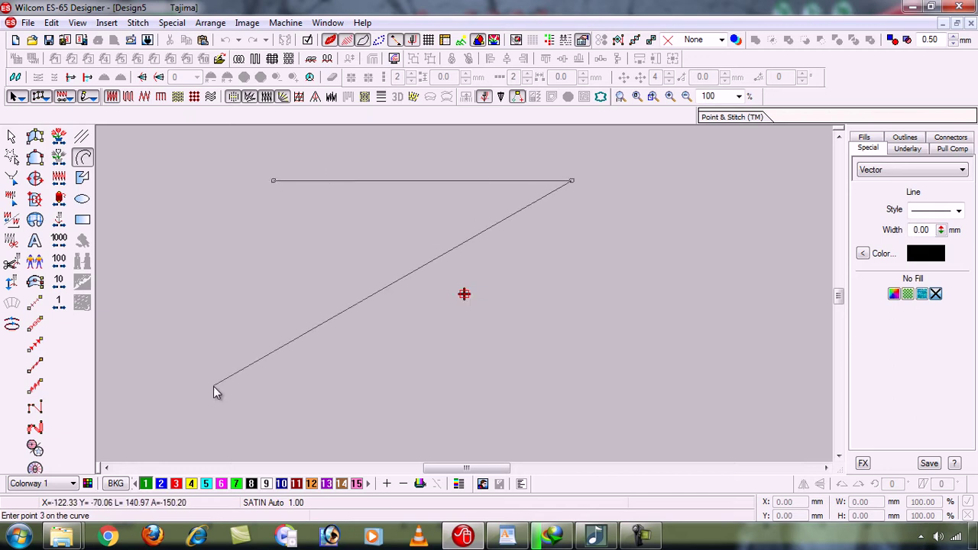
click(280, 333)
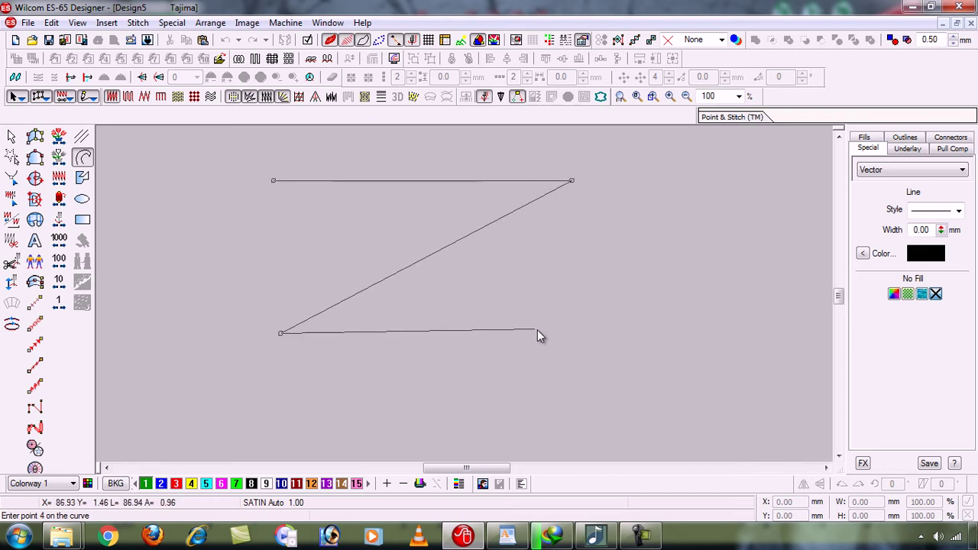
click(564, 335)
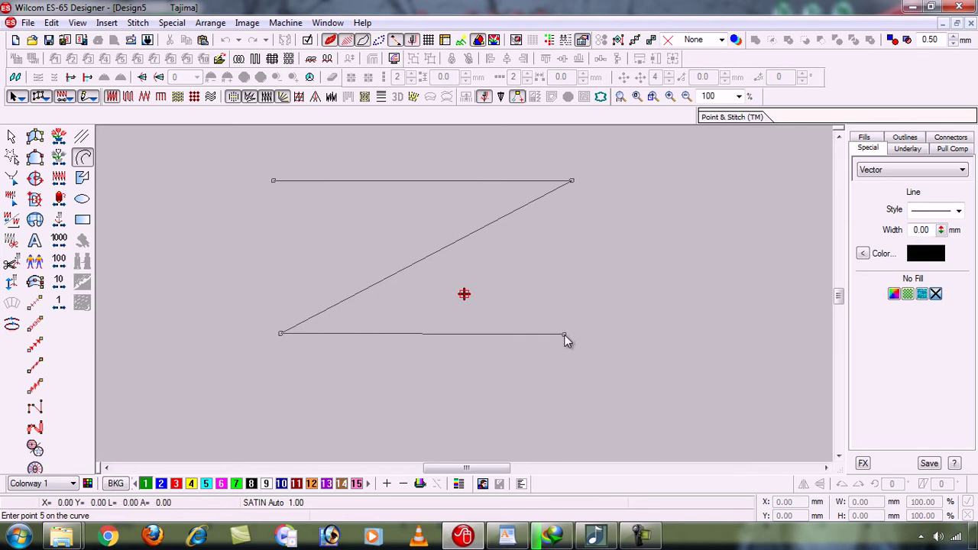
key(Return)
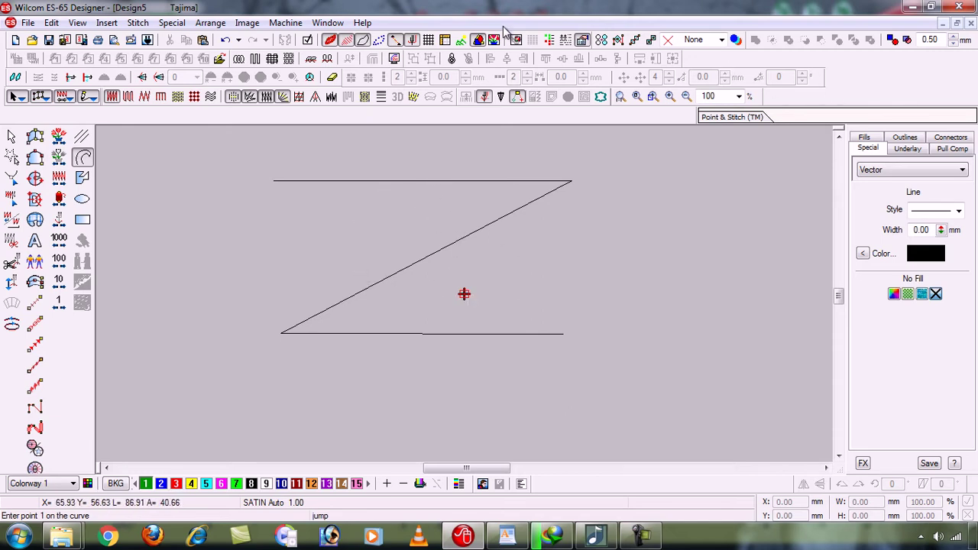
Create a second new design and draw a vector circle around the design origin
click(28, 22)
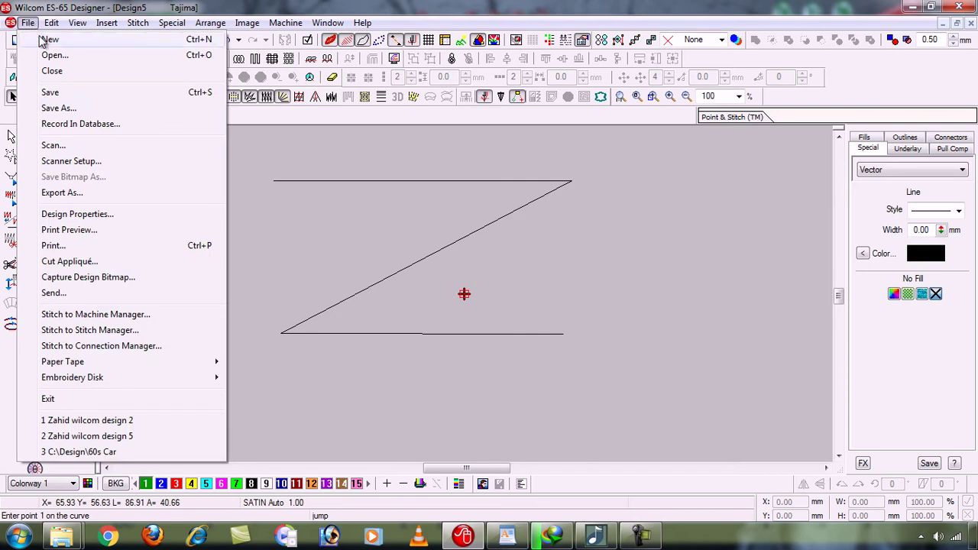
click(46, 39)
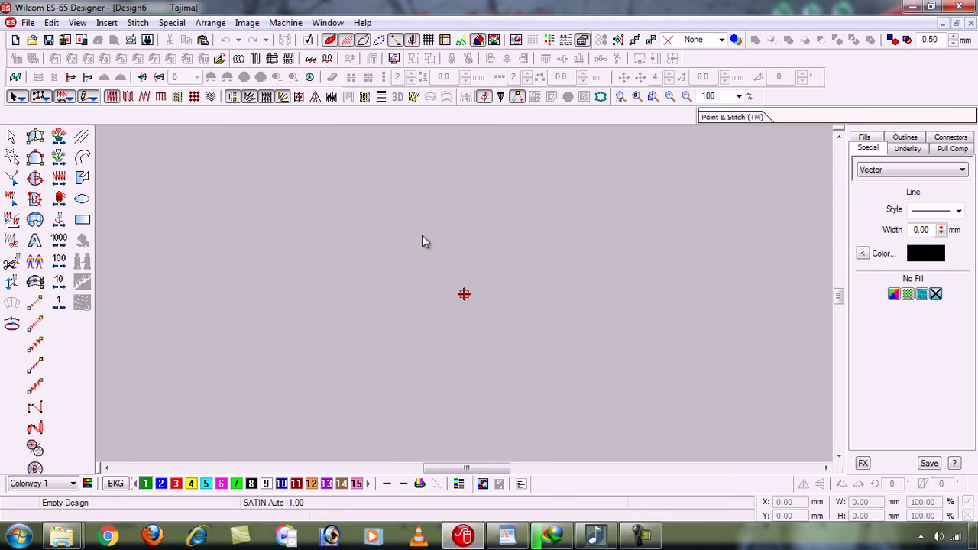
click(82, 199)
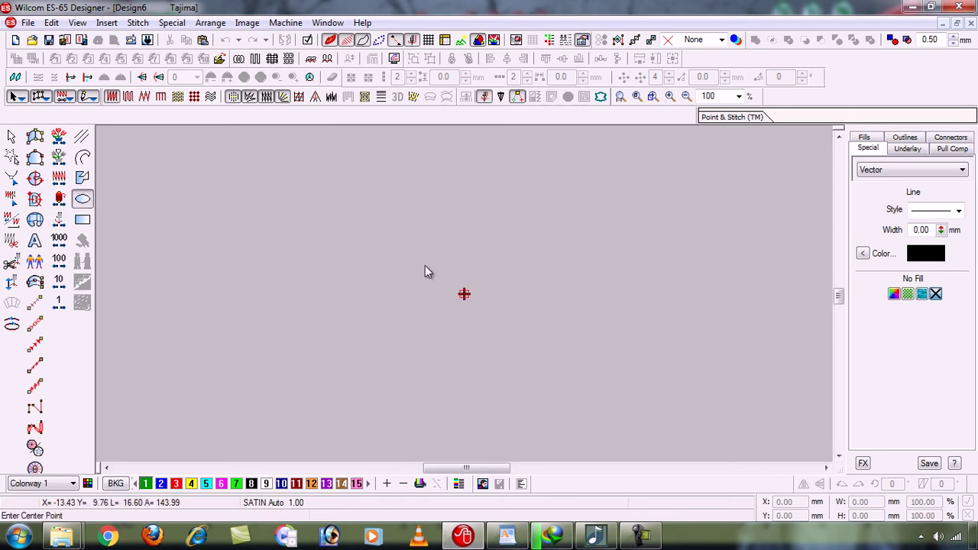
click(468, 296)
click(500, 358)
key(Return)
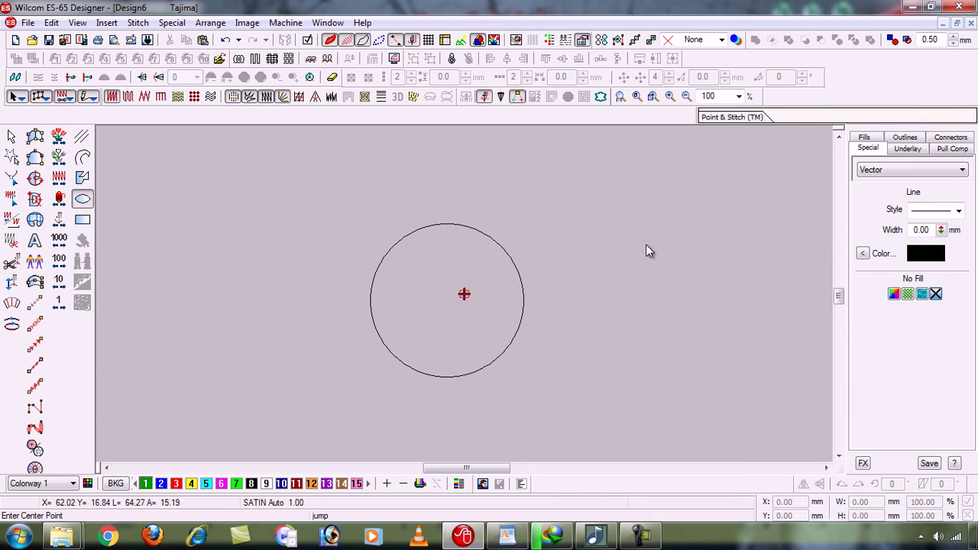
Minimize the circle design, move the Z-shape design's window up and minimize it, and reopen the circle design
click(943, 23)
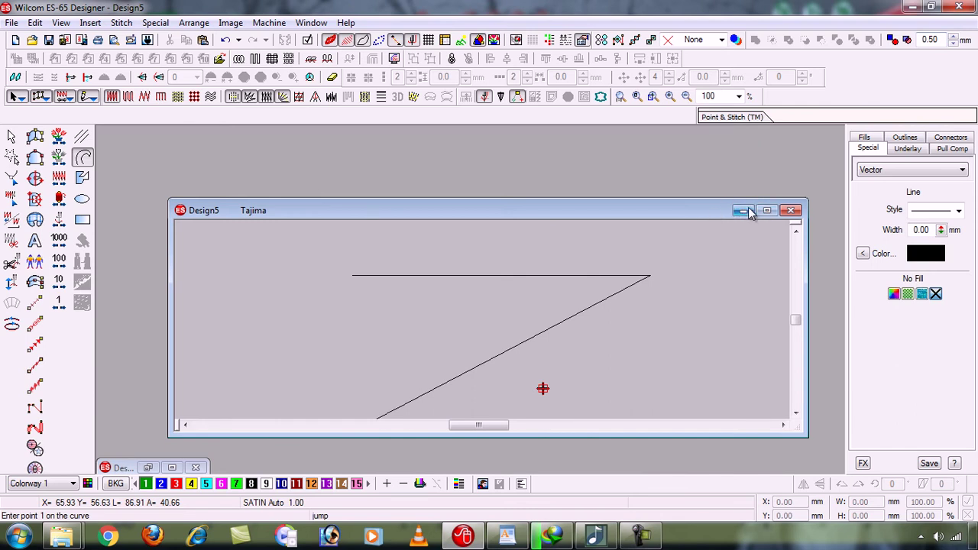
drag(724, 212, 660, 142)
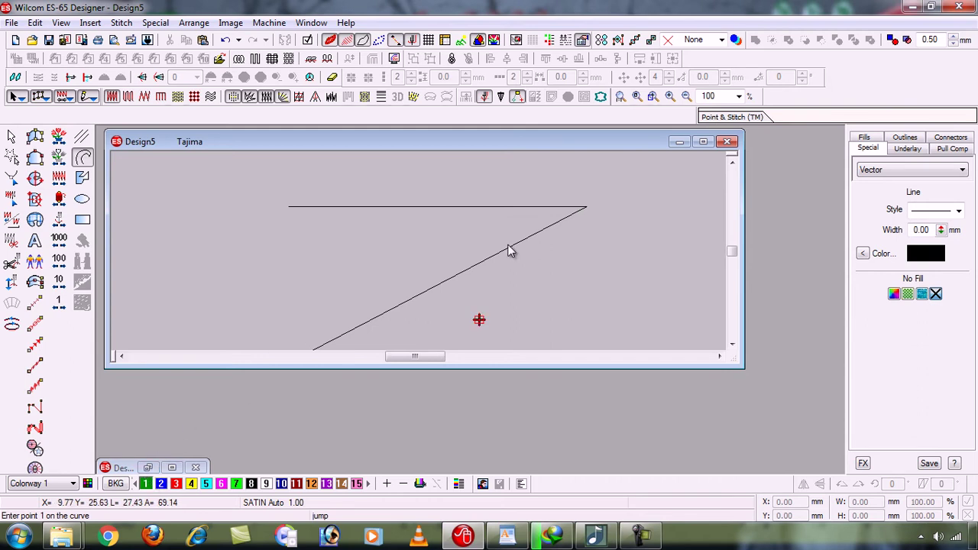
click(678, 142)
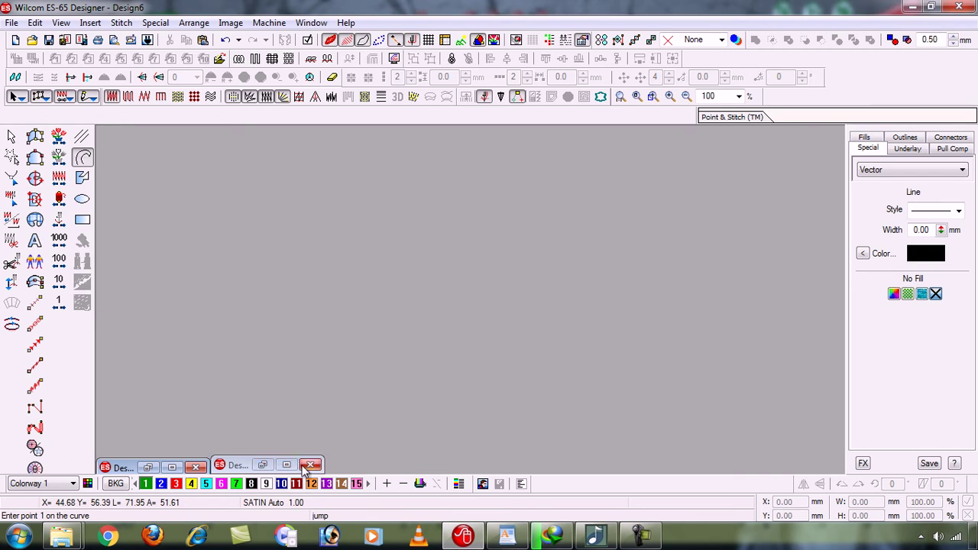
click(151, 468)
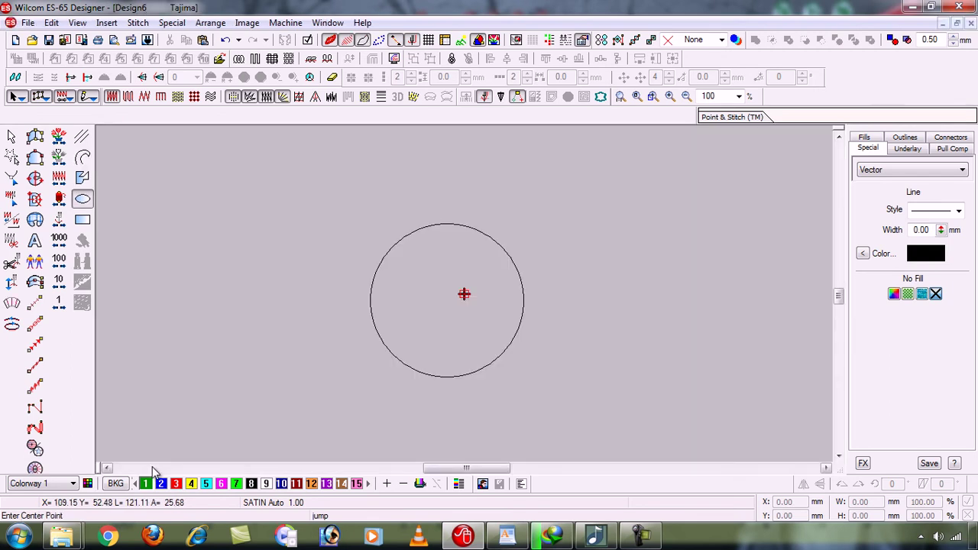
Switch to the Z-shape design at full size, return to the circle design, and leave both designs minimized
click(943, 25)
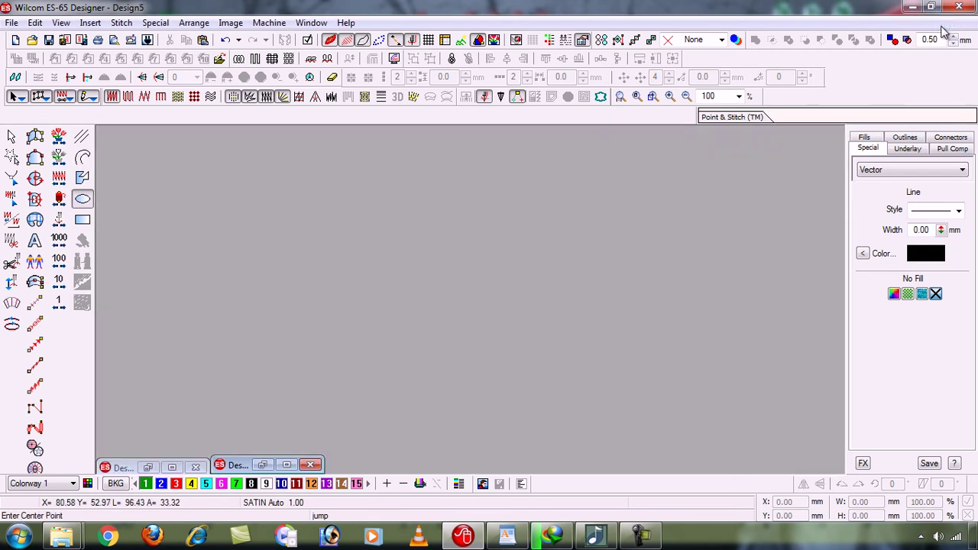
click(271, 466)
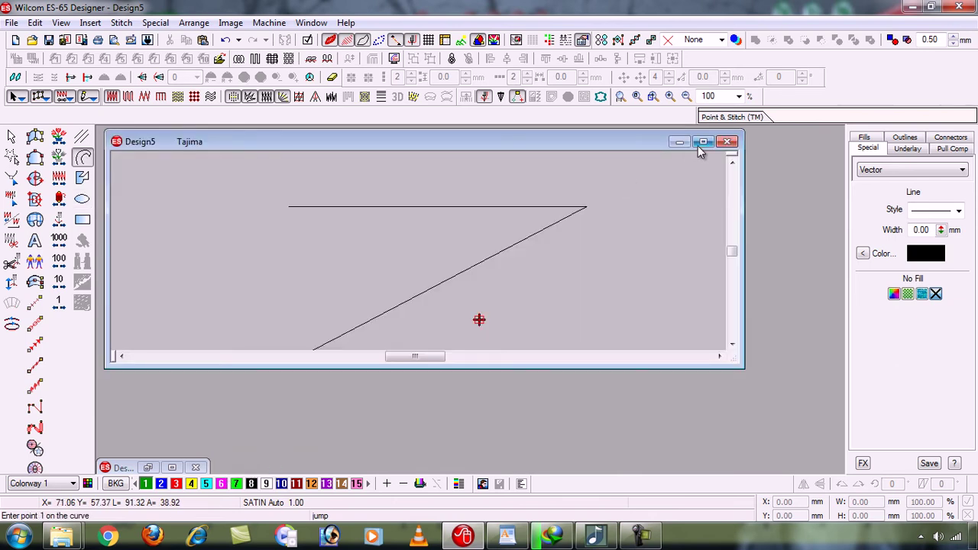
click(702, 142)
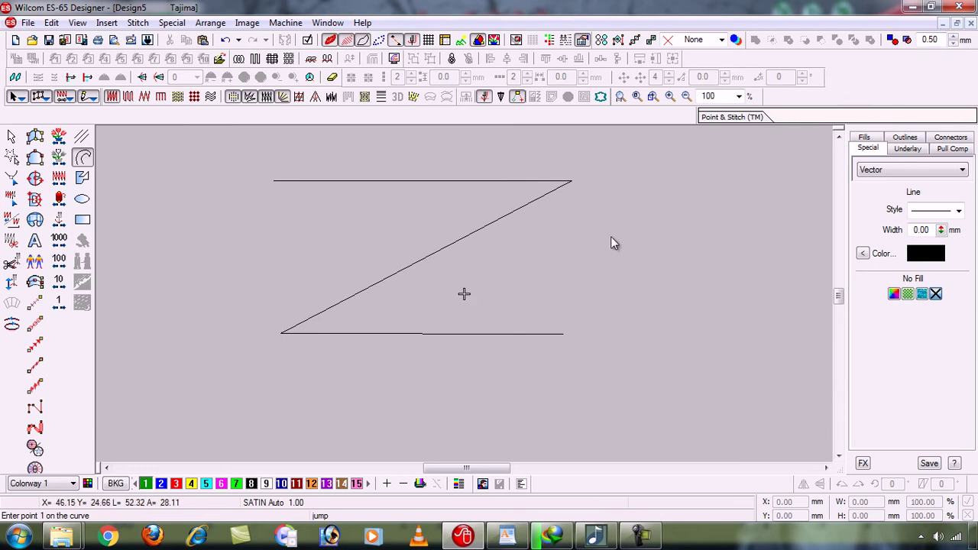
click(945, 24)
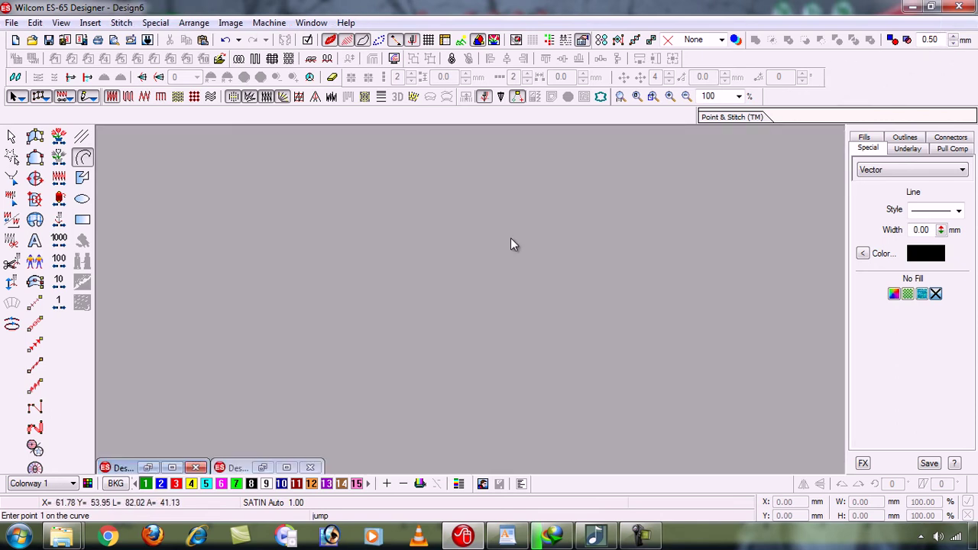
click(147, 468)
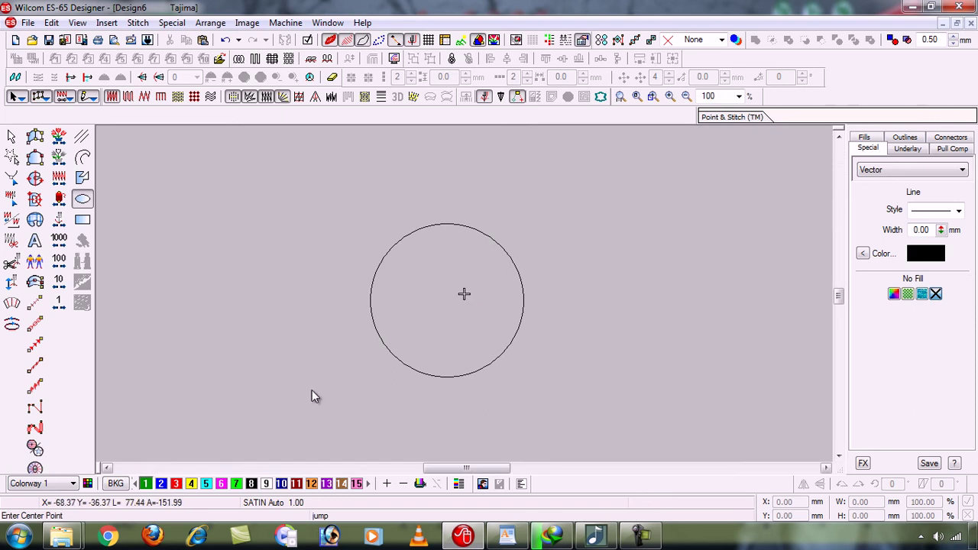
click(945, 24)
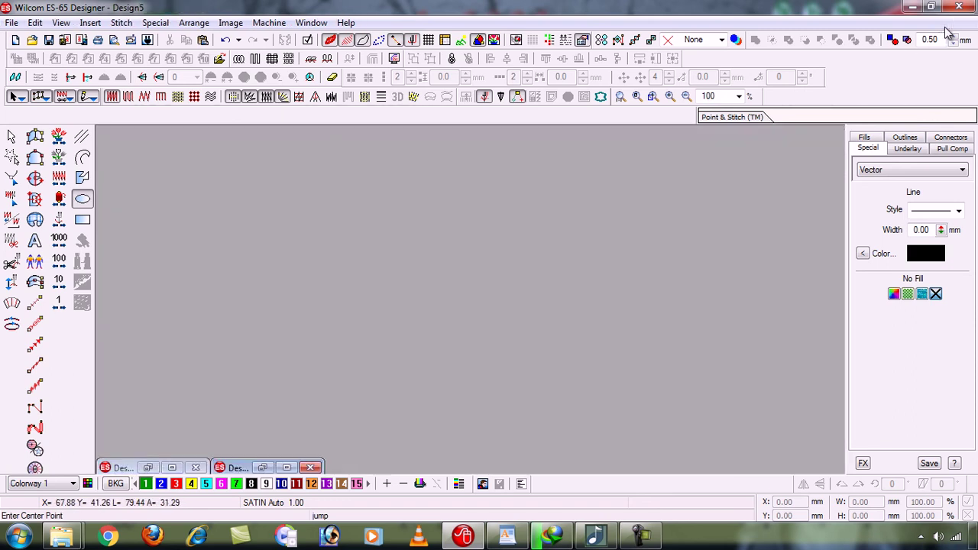
Close both the Z-shape and circle designs without saving changes
click(310, 468)
click(522, 299)
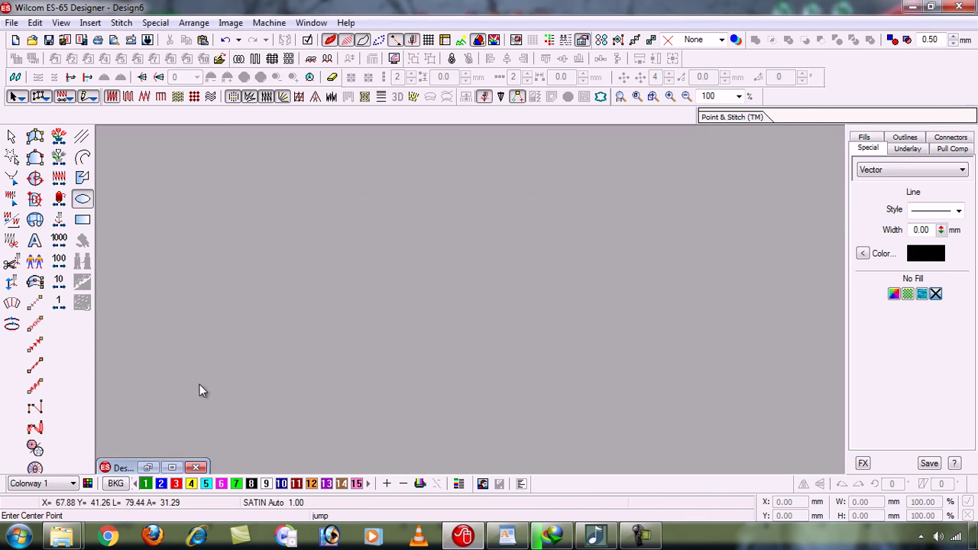
click(195, 468)
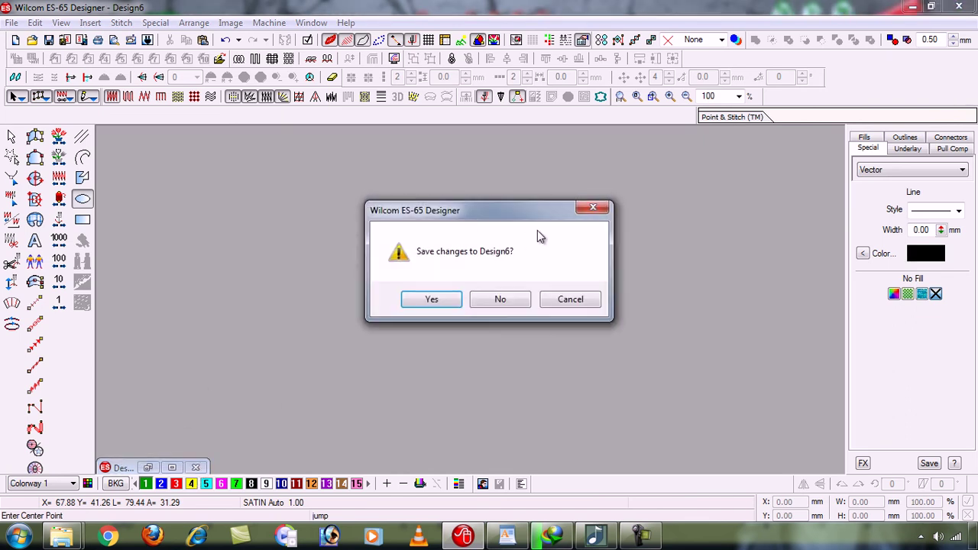
click(500, 299)
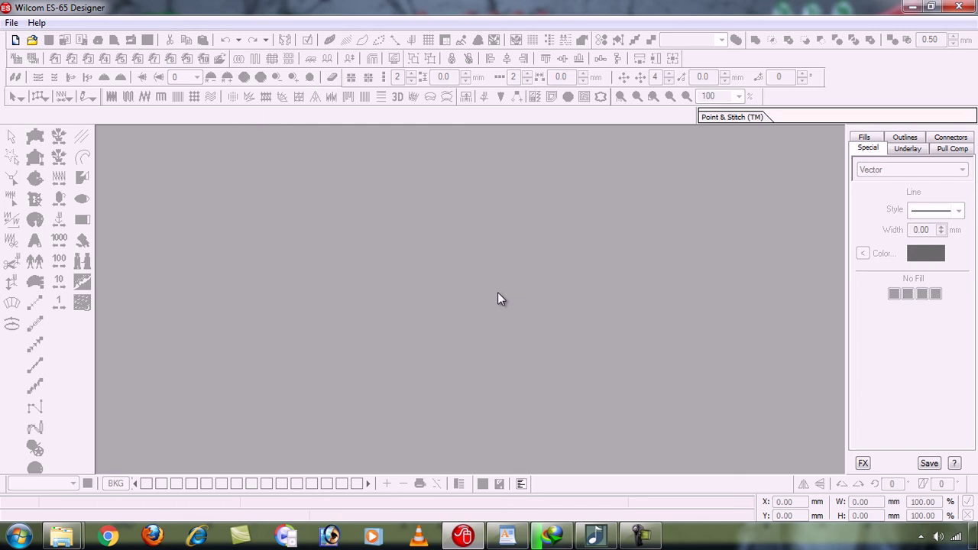
Create a new blank design and minimize the program window to the desktop
click(11, 22)
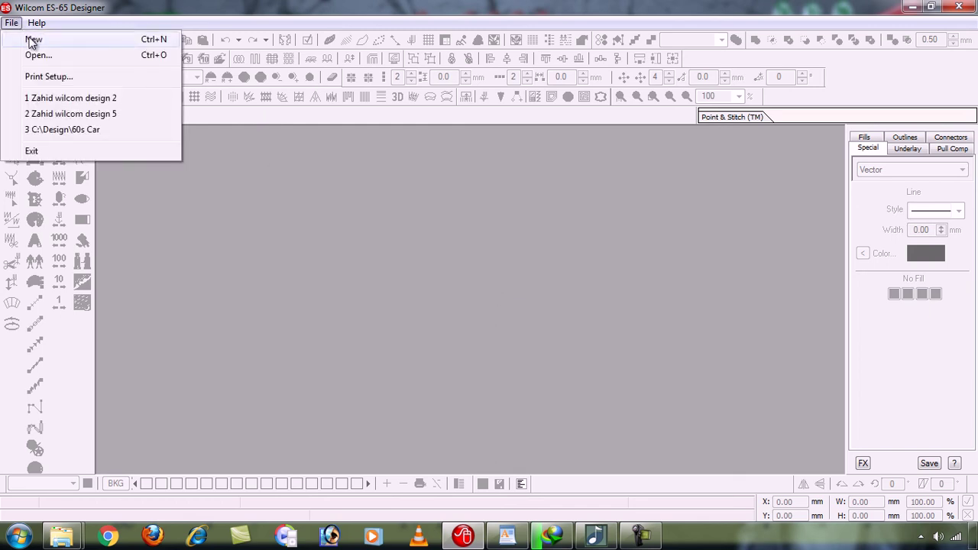
click(216, 223)
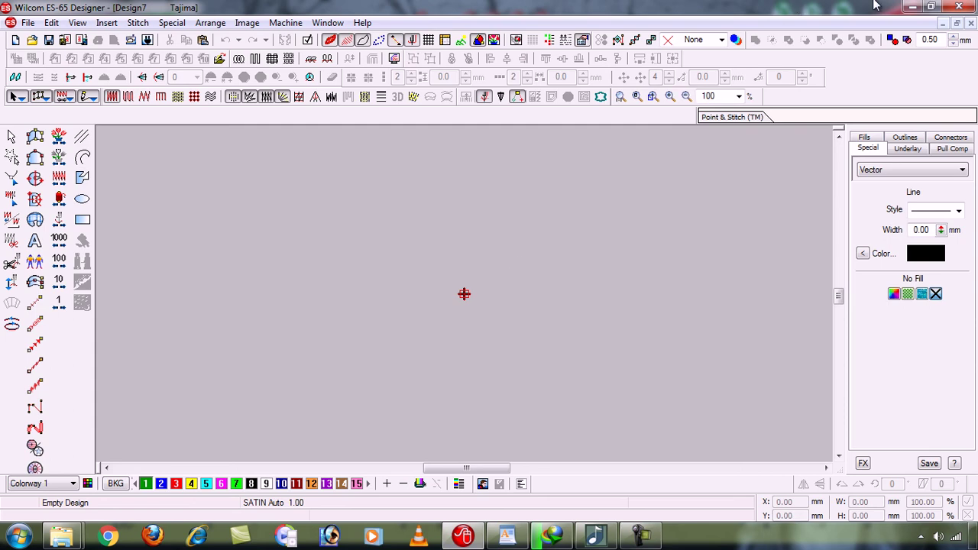
click(911, 7)
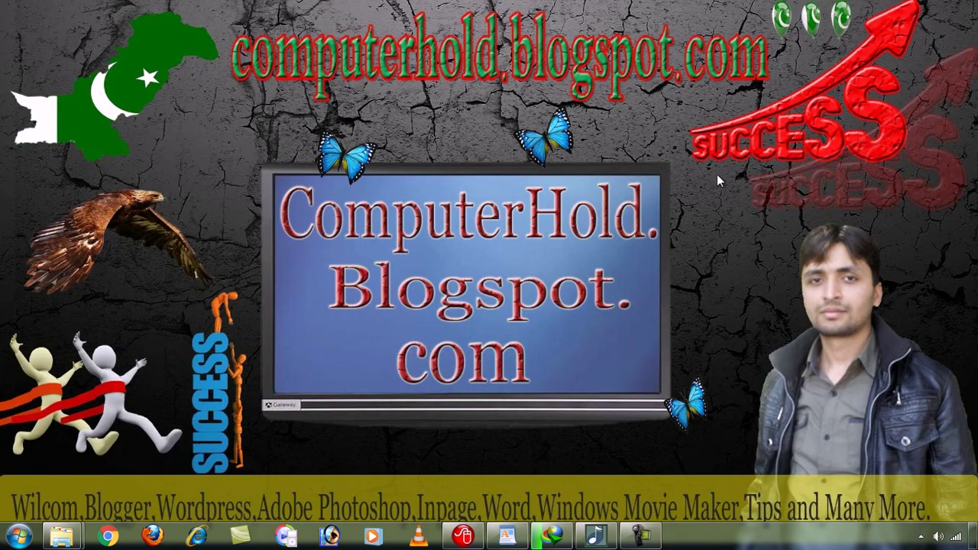